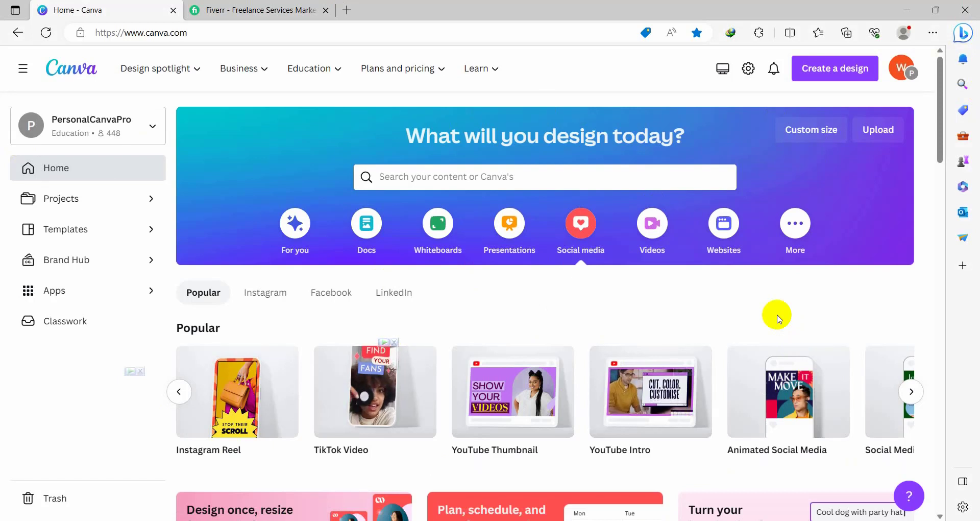
Create a blank YouTube Intro design and apply the Colorful Neon Welcome To My Channel Youtube Intro Video template.
scroll(448, 313, down, 1)
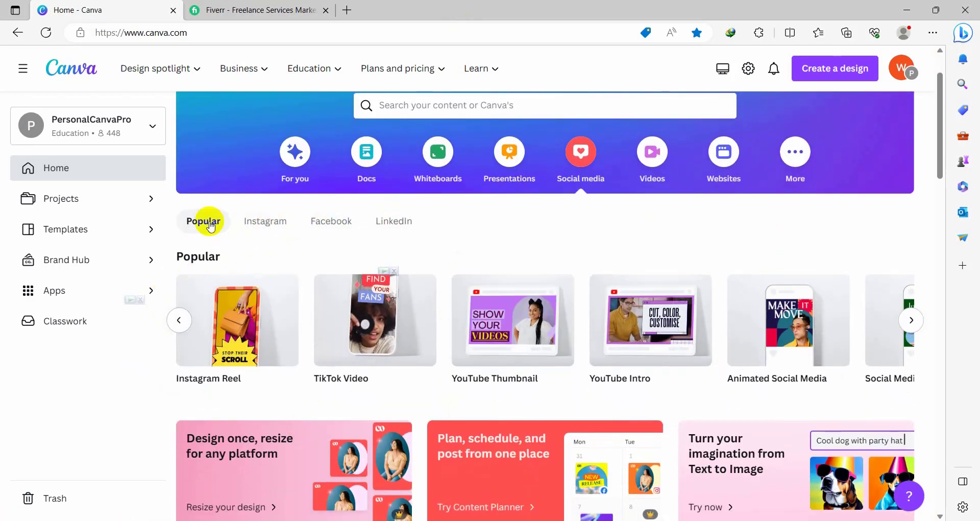
mouse_move(645, 352)
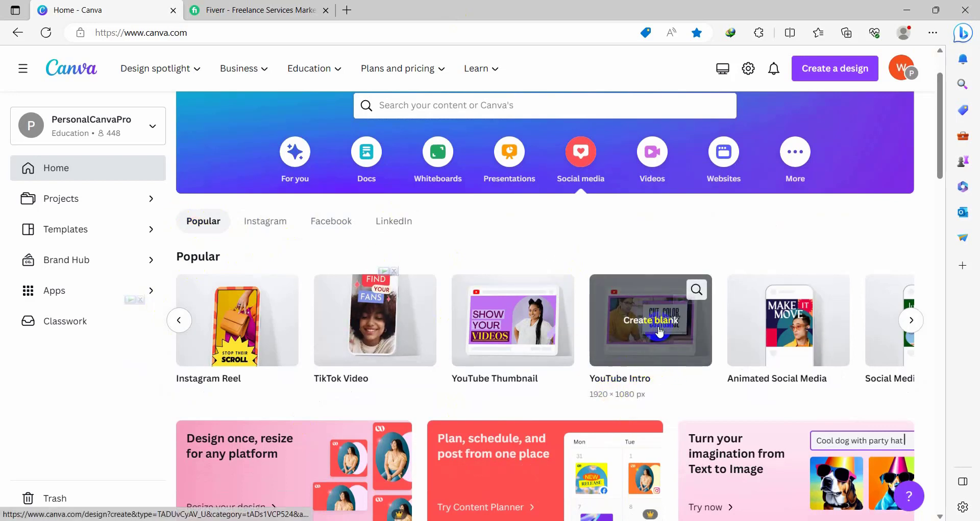
click(659, 332)
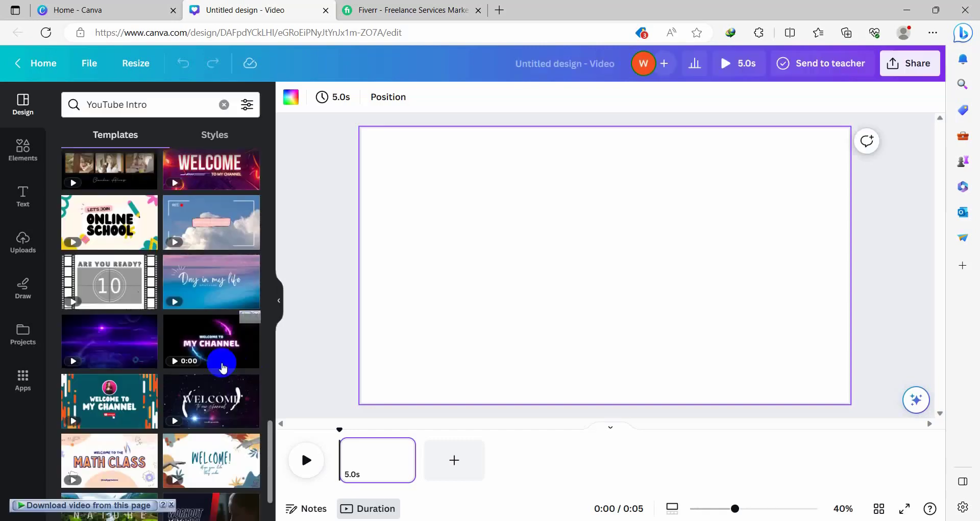
click(214, 344)
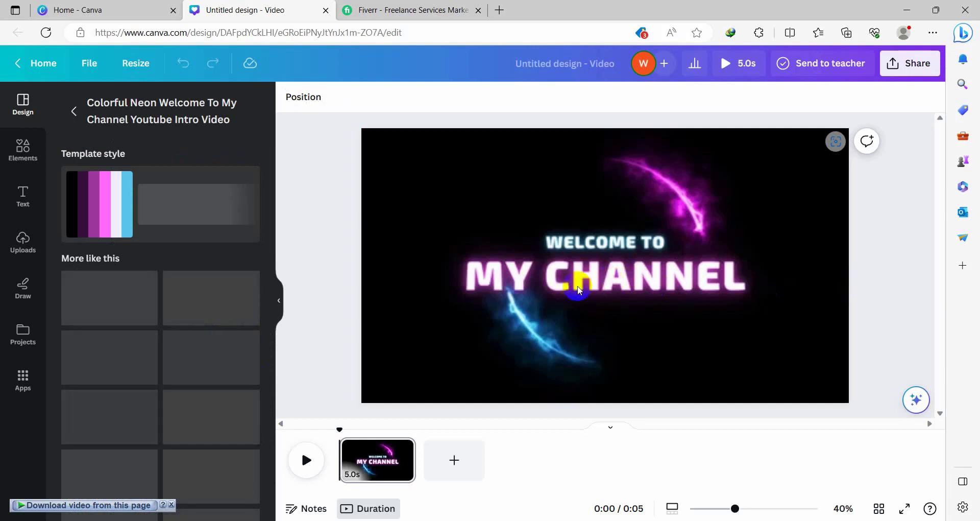
Replace the "MY CHANNEL" heading on the first page with "WIKIDIA IT".
click(593, 301)
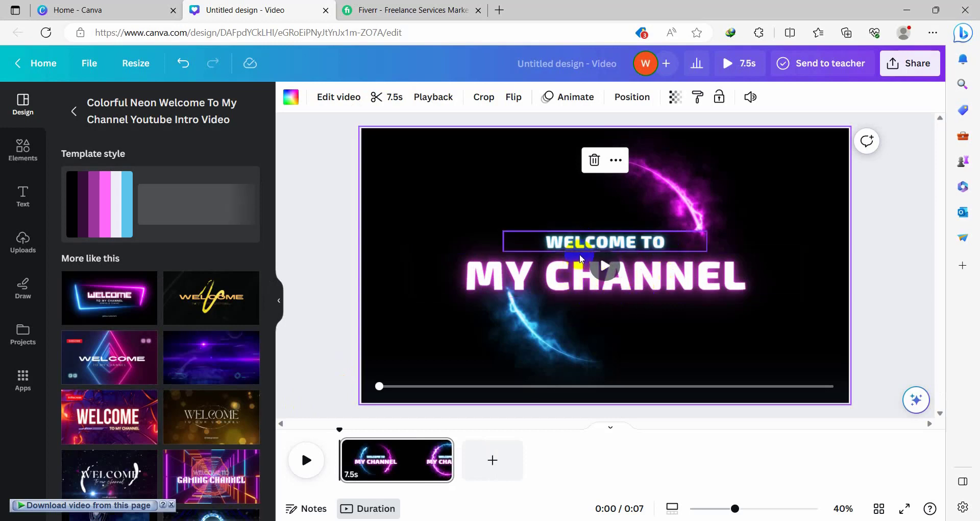
double_click(493, 276)
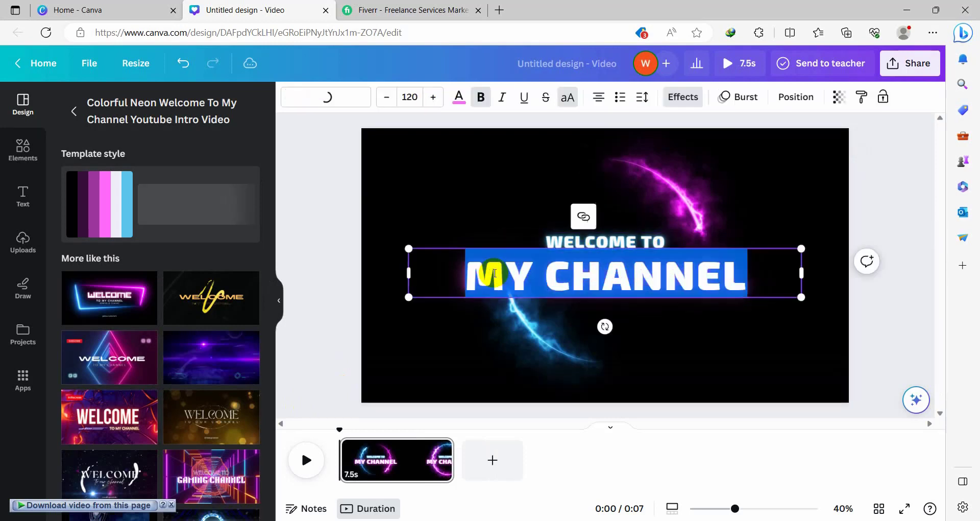
text(WI)
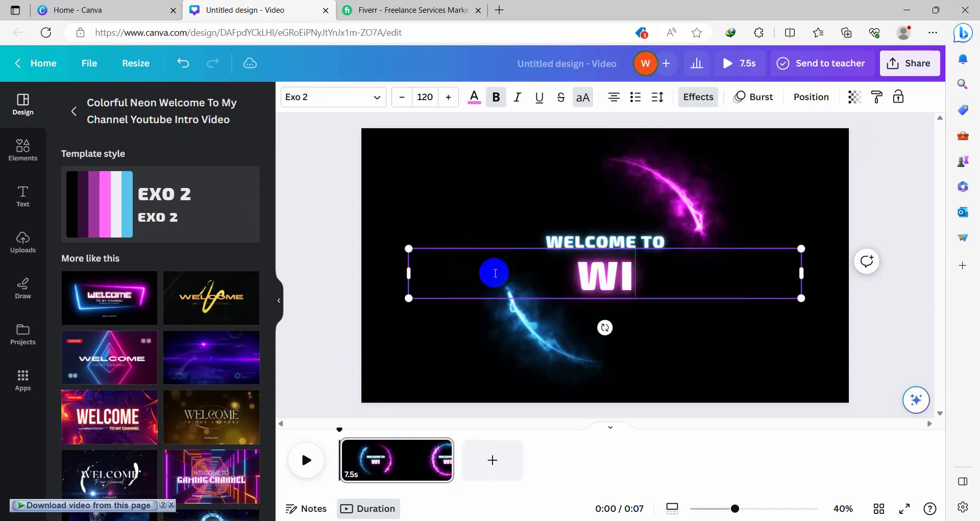
text(KIDIA IT)
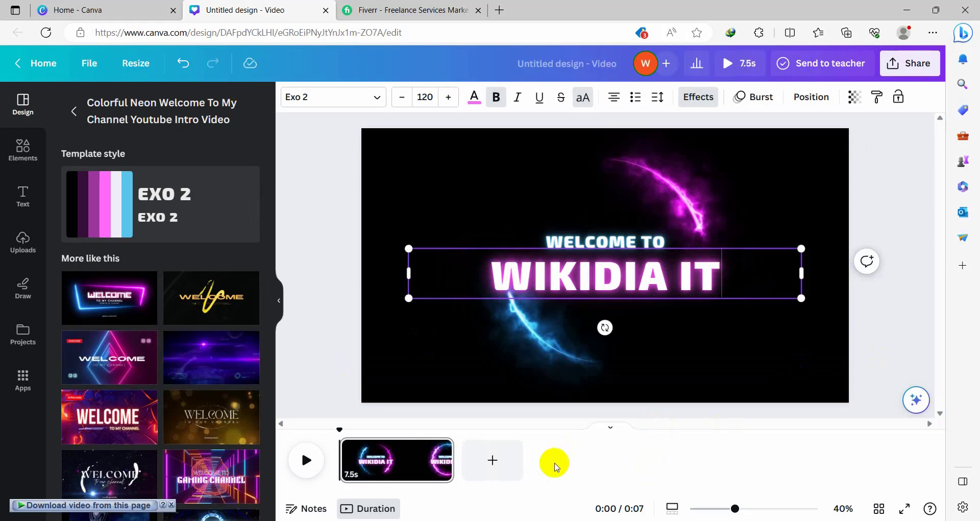
click(396, 459)
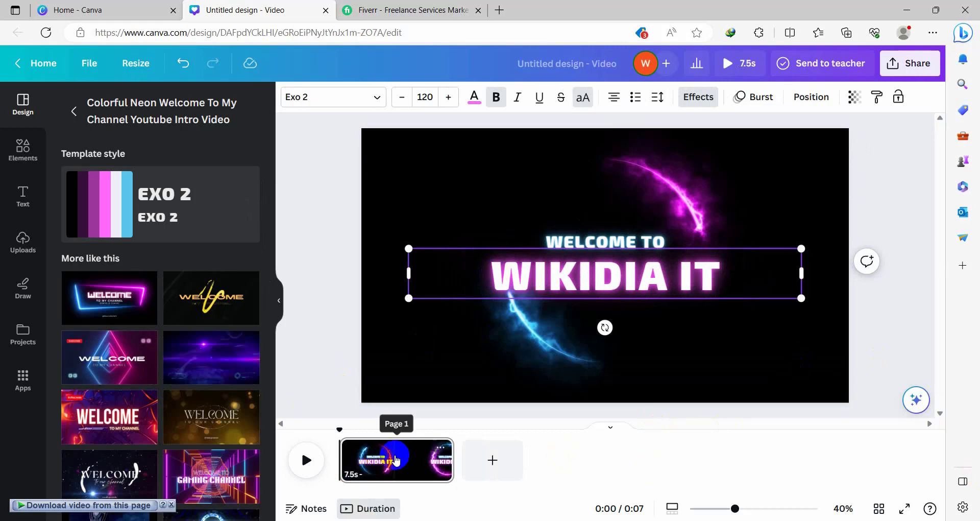
scroll(204, 362, down, 2)
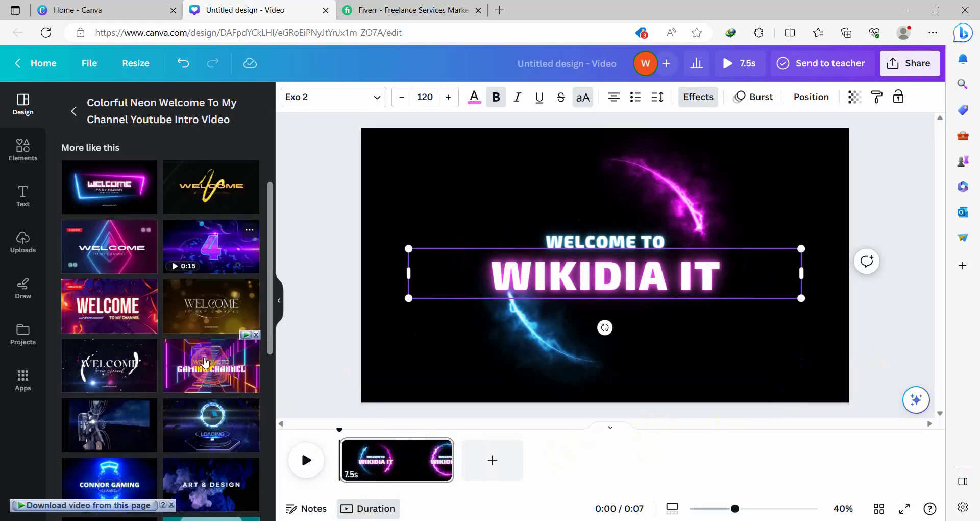
scroll(204, 362, up, 1)
click(204, 361)
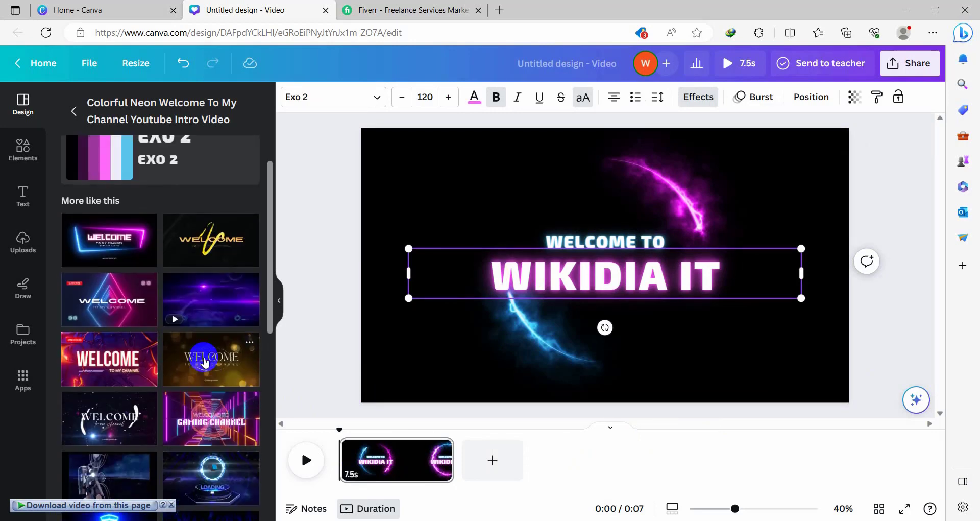
scroll(204, 362, up, 1)
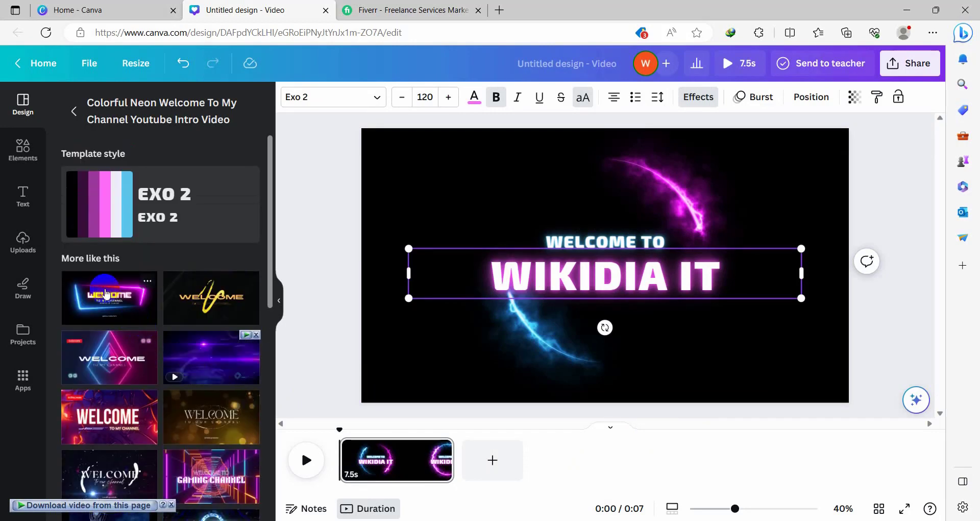
click(112, 310)
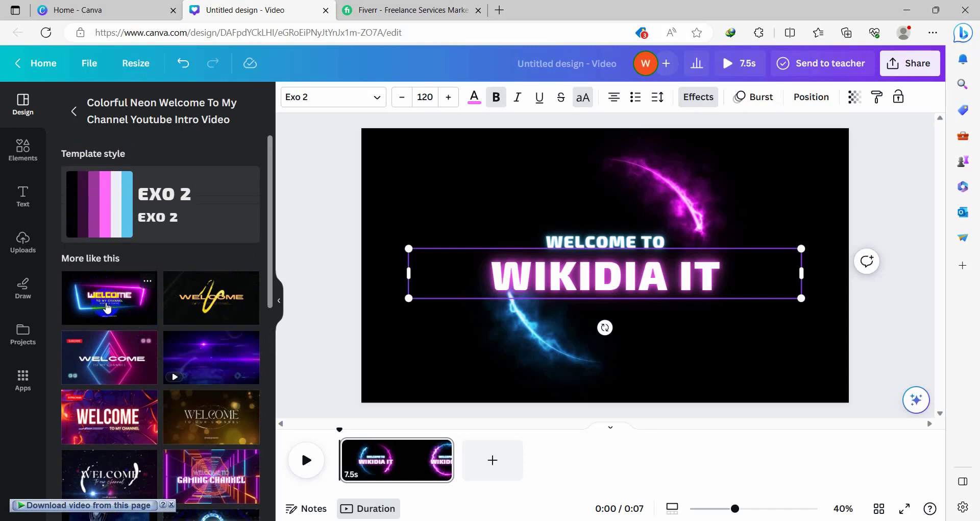
click(107, 305)
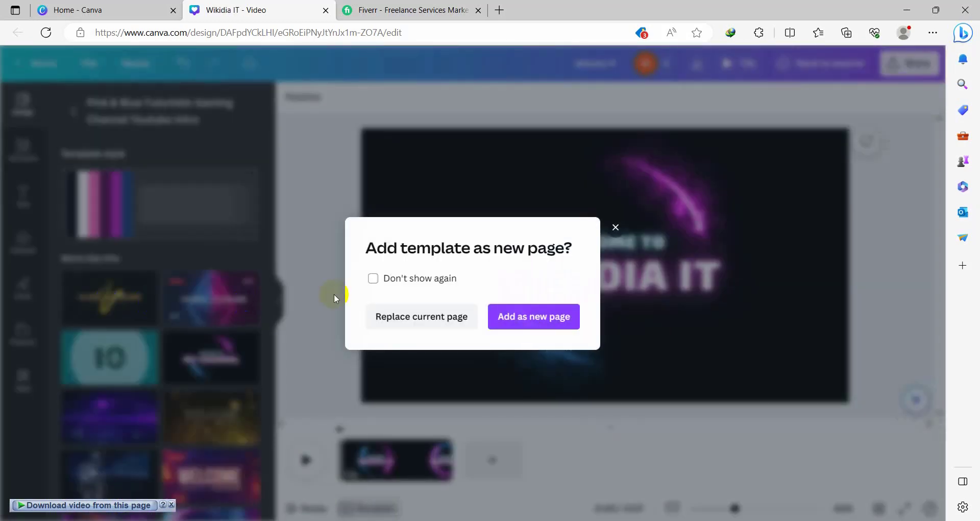
click(376, 281)
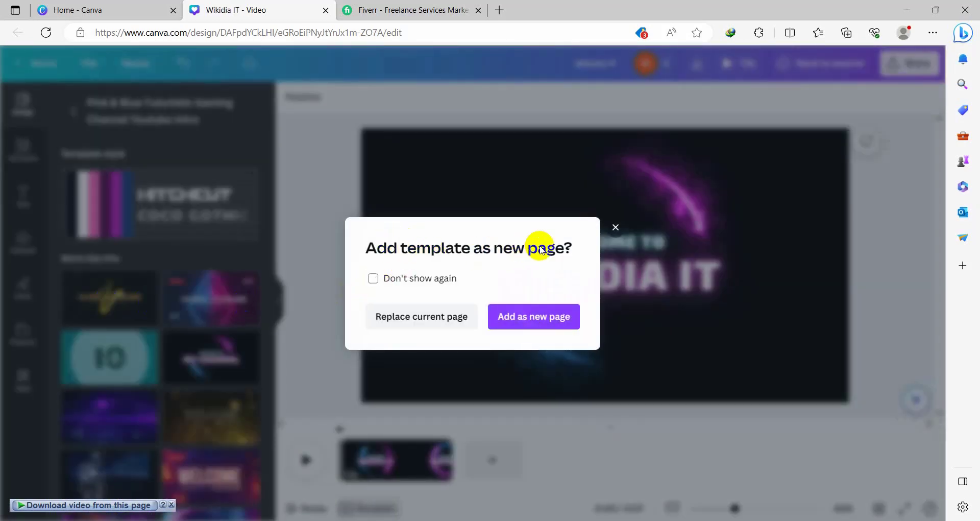
click(617, 228)
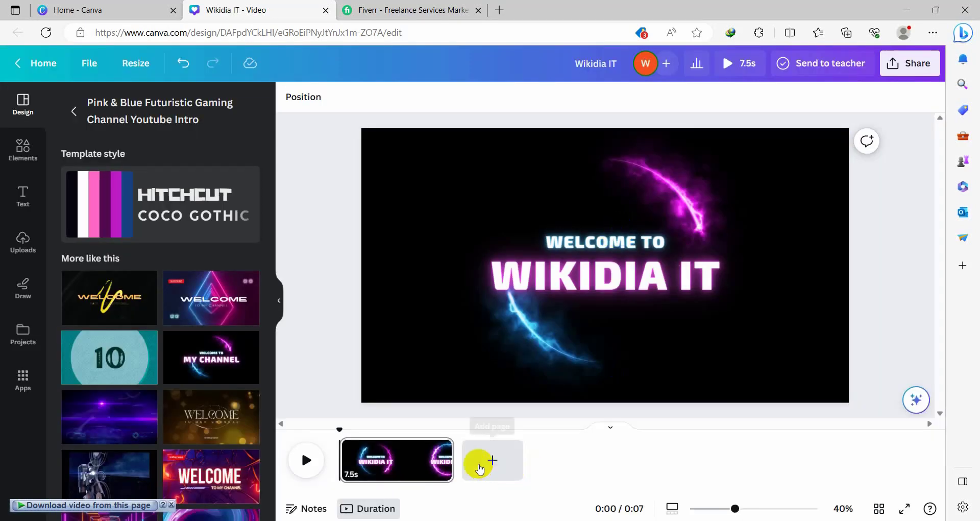
Add a second page and apply the Black cyberpunk youtube intro template to it.
click(478, 463)
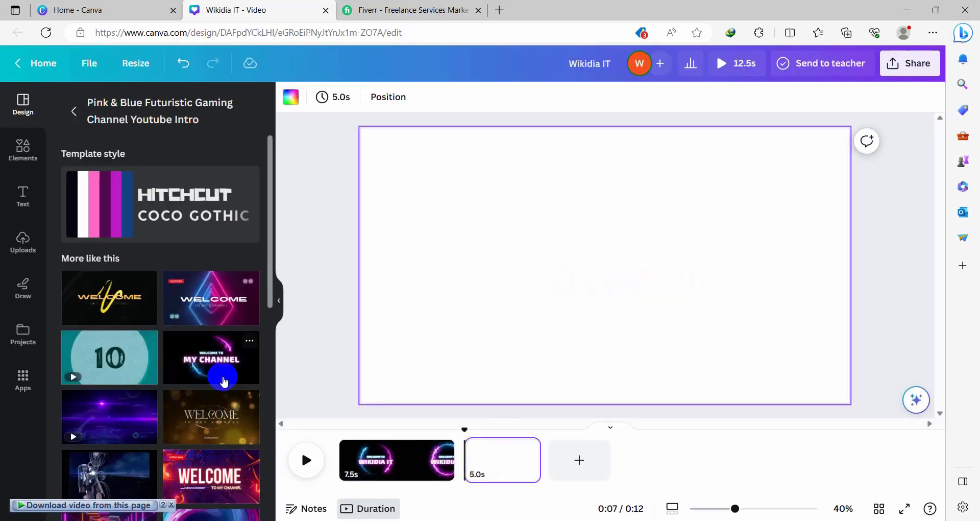
scroll(237, 380, down, 2)
scroll(238, 380, down, 5)
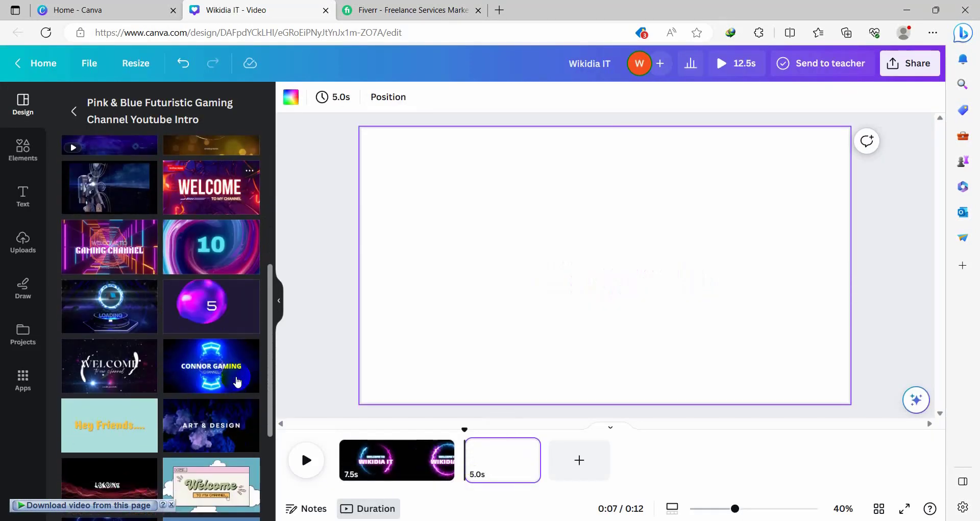
scroll(237, 380, up, 6)
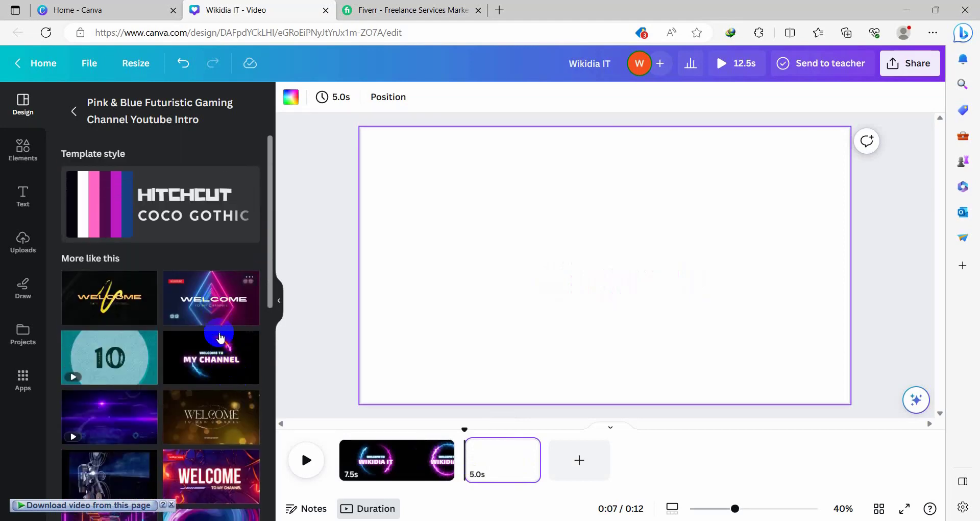
scroll(219, 310, down, 9)
scroll(220, 342, down, 1)
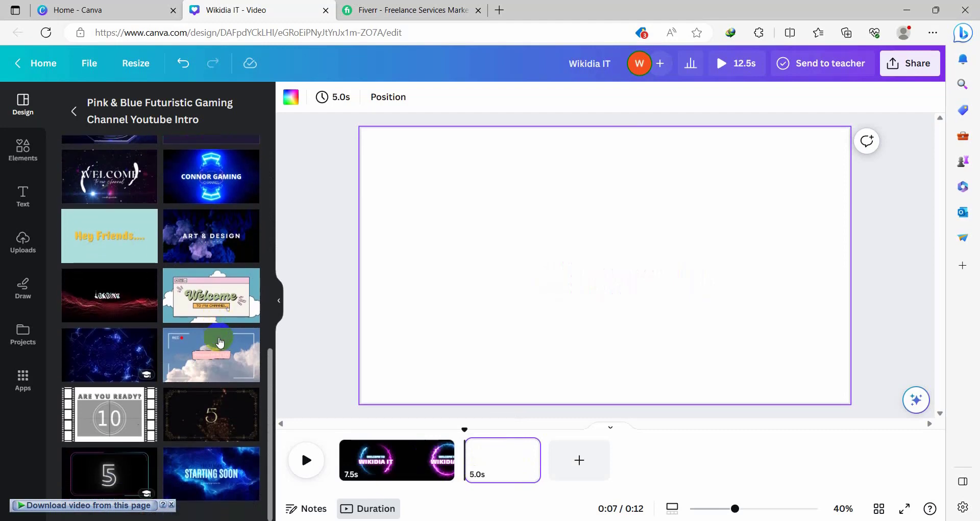
scroll(220, 342, up, 10)
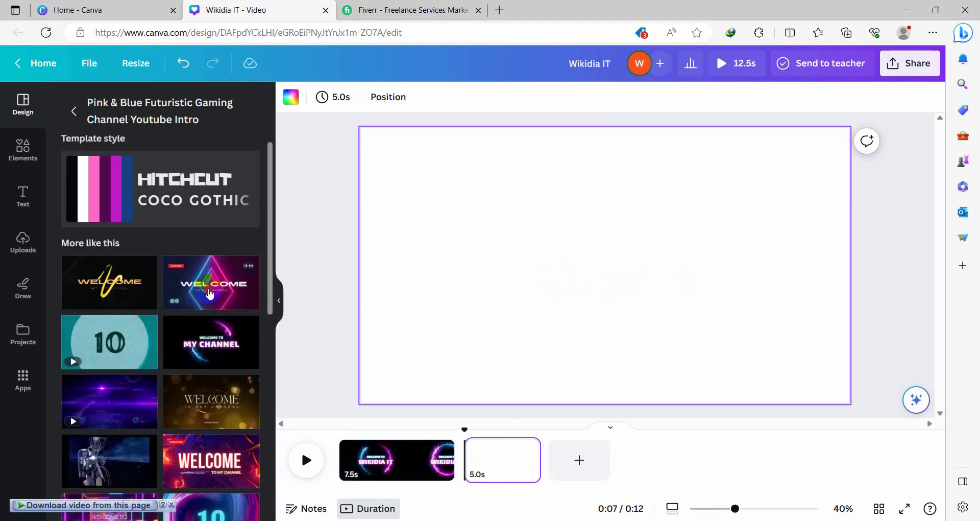
click(209, 294)
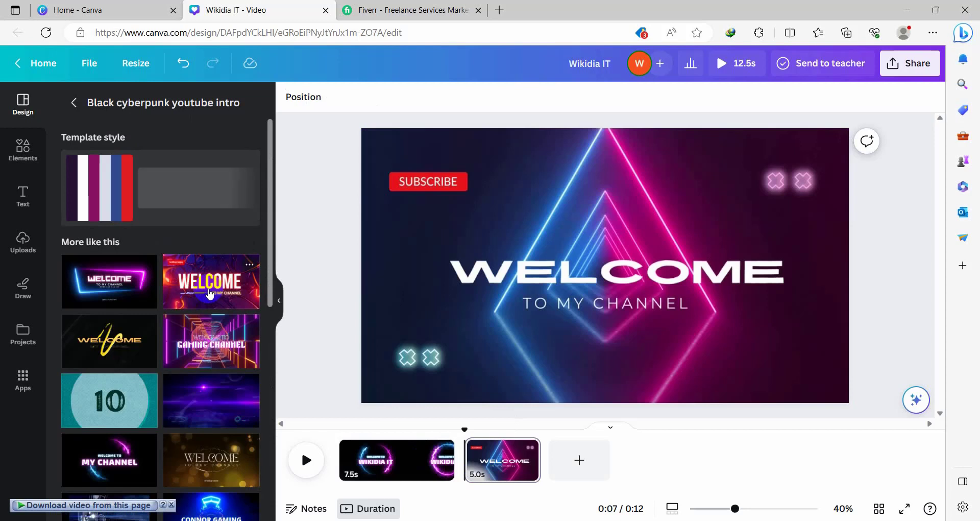
Add a third blank page and apply the Pink & Blue Futuristic Gaming Channel Youtube Intro template to the second page.
click(580, 460)
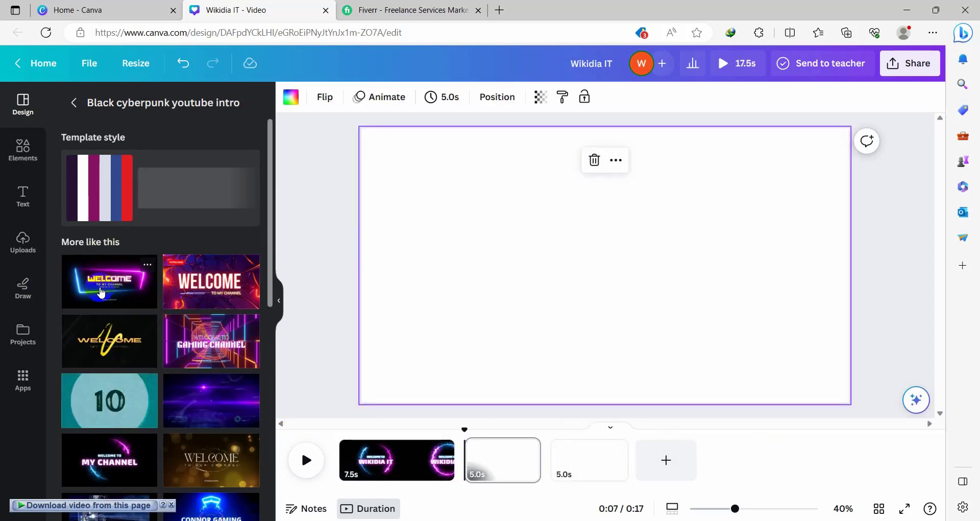
click(101, 292)
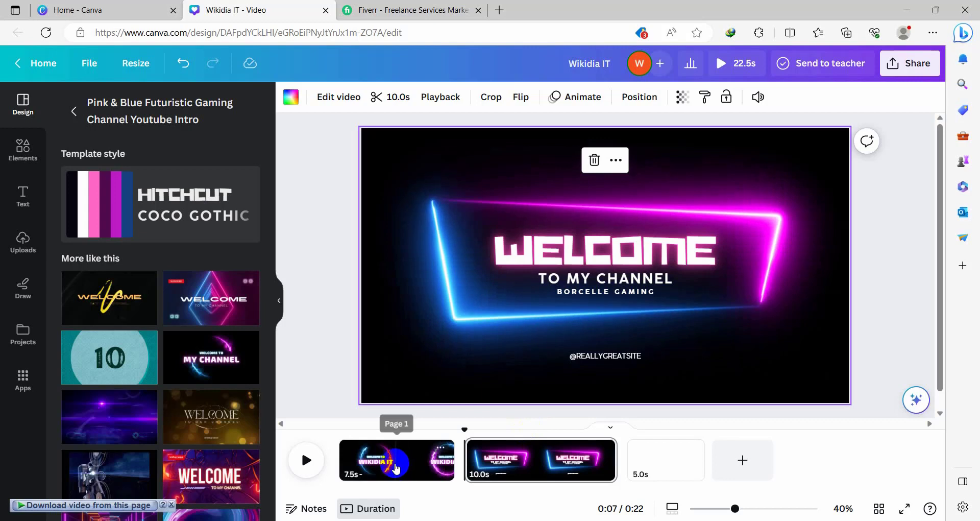
Delete the first page with the "WELCOME TO WIKIDIA IT" intro and play the video on the neon frame page.
click(393, 463)
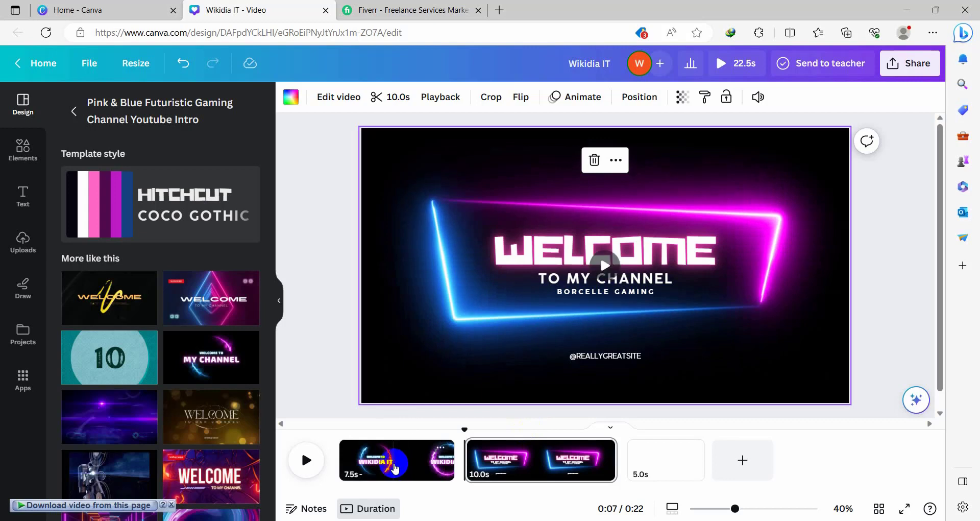
click(394, 466)
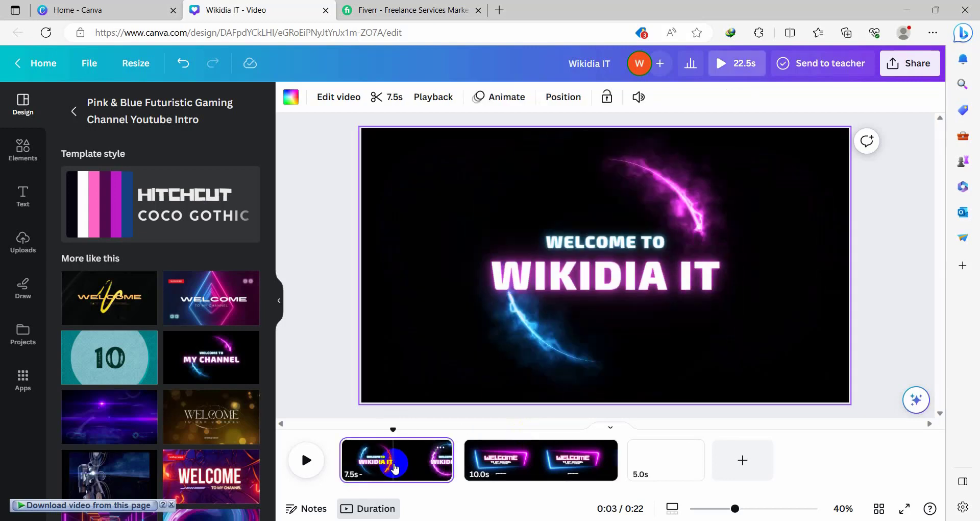
key(Delete)
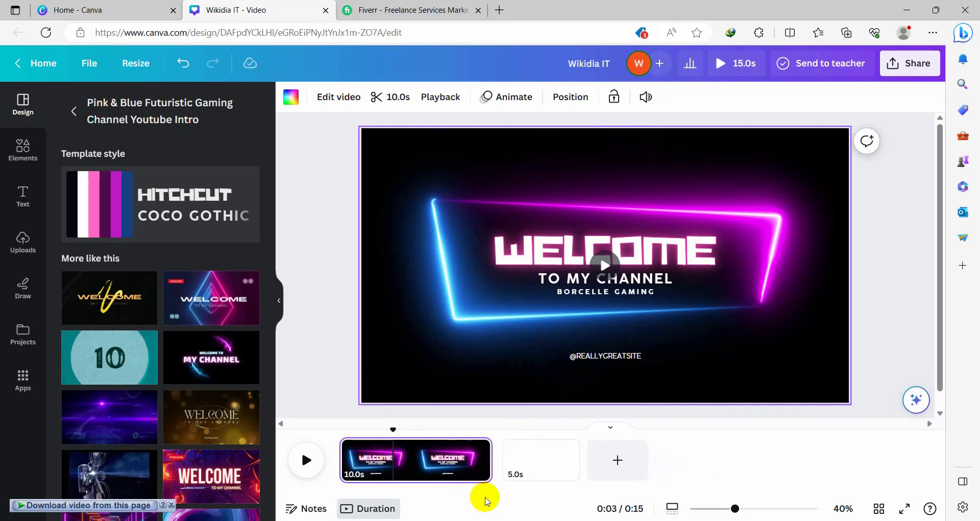
click(608, 265)
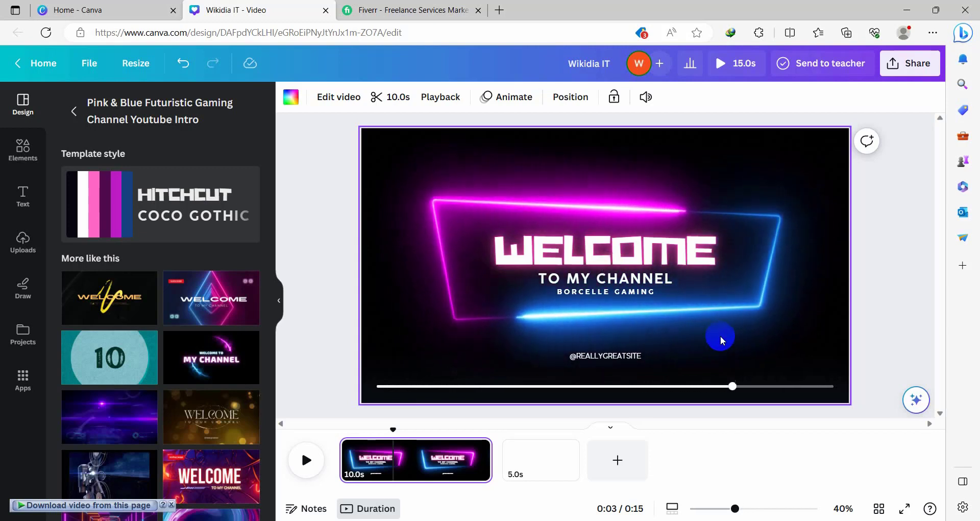
Replace the "BORCELLE GAMING" text under "TO MY CHANNEL" with "WIKIDIA IT".
click(591, 292)
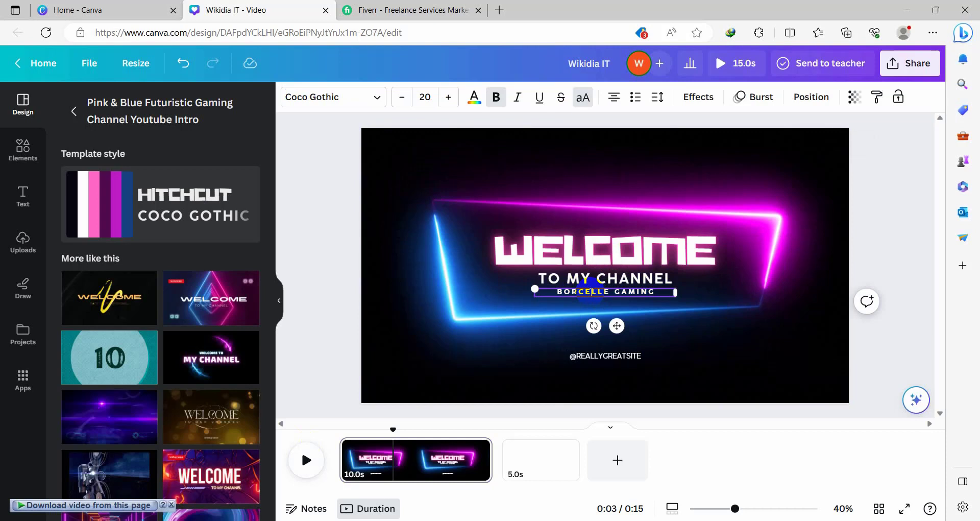
text(WIKIDIA)
key(ctrl+a)
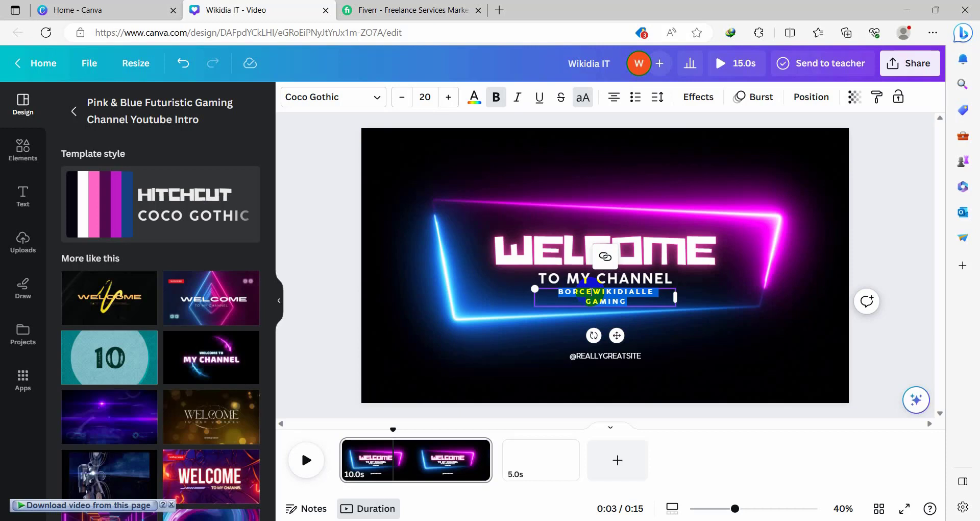
text(WIKID)
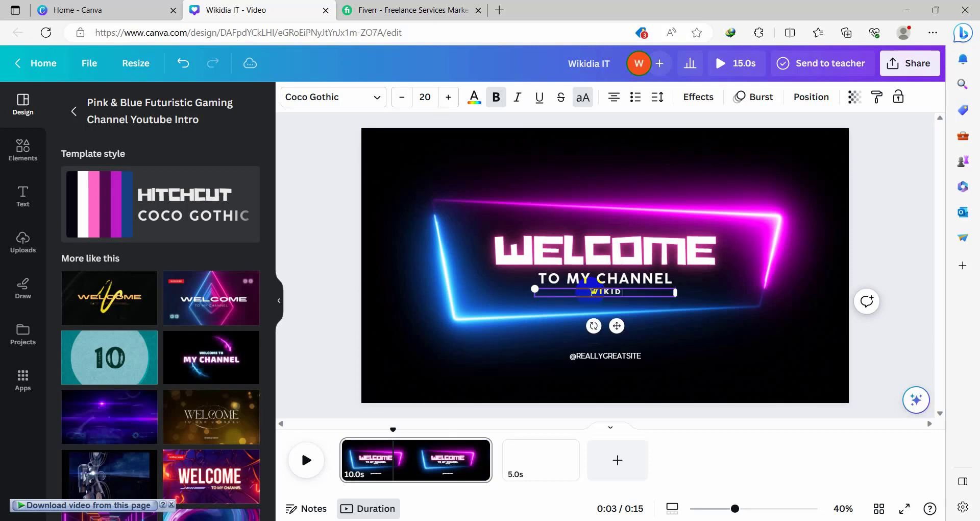
text(IA IT)
click(880, 377)
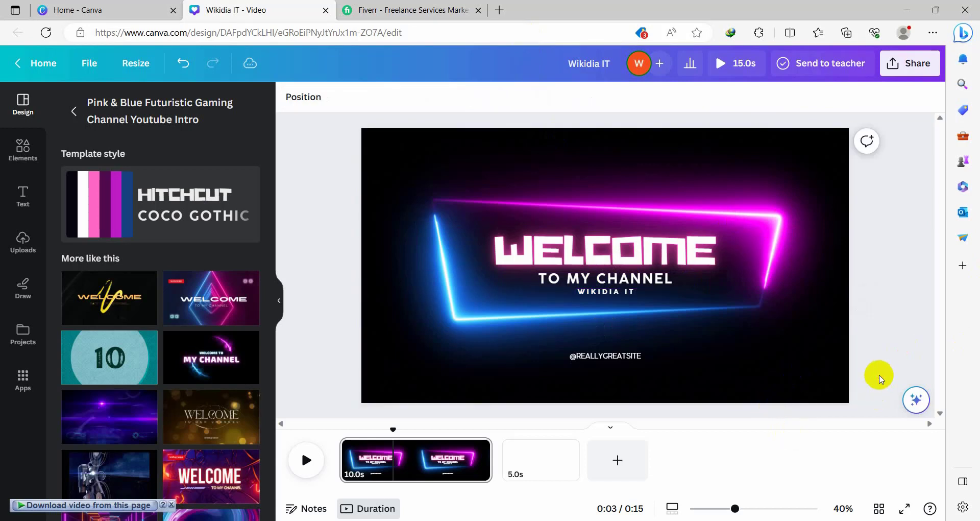
Increase the font size of the "WIKIDIA IT" text to 33.
click(604, 292)
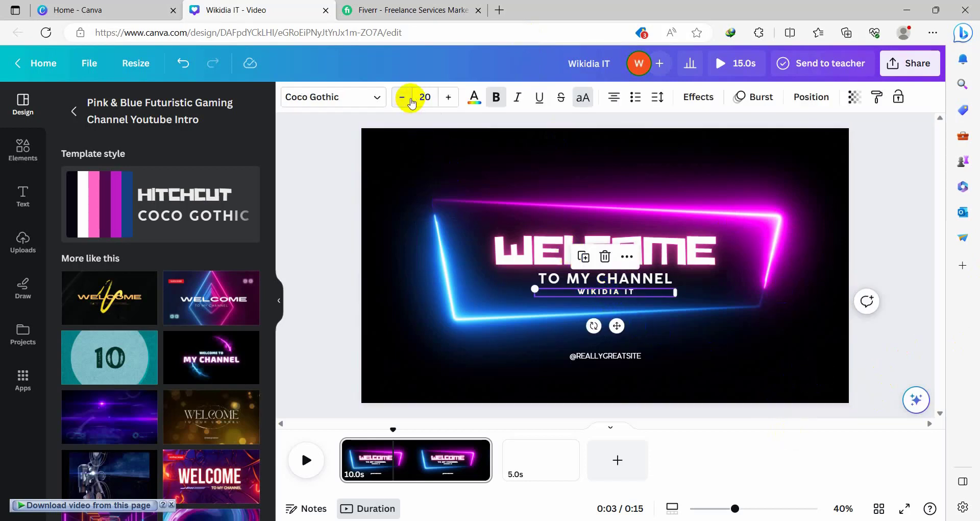
click(449, 98)
click(449, 98)
click(449, 98)
click(447, 98)
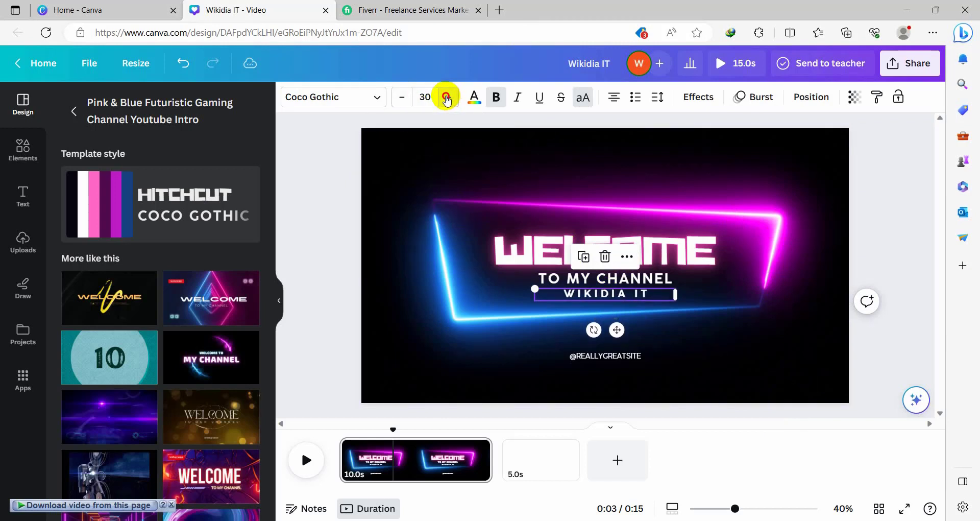
click(447, 99)
click(446, 99)
click(445, 100)
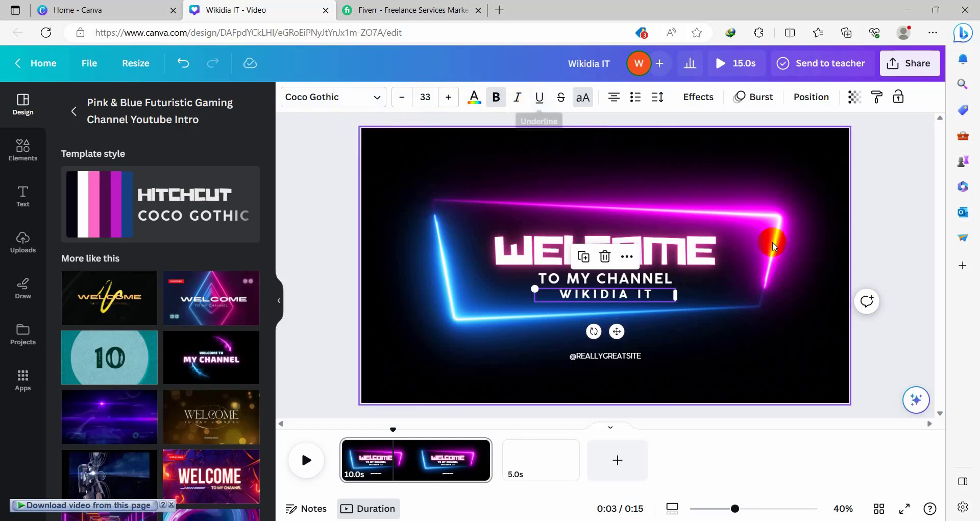
click(604, 357)
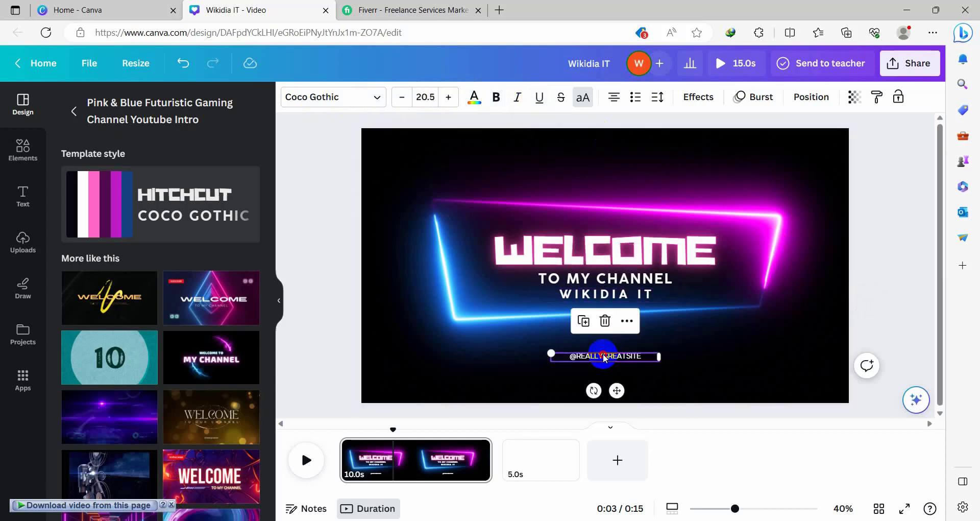
double_click(604, 357)
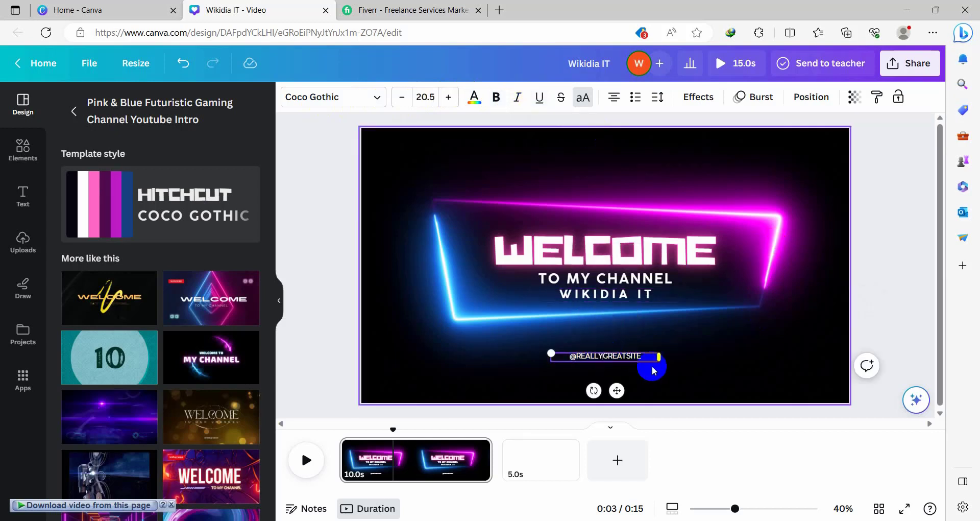
click(596, 357)
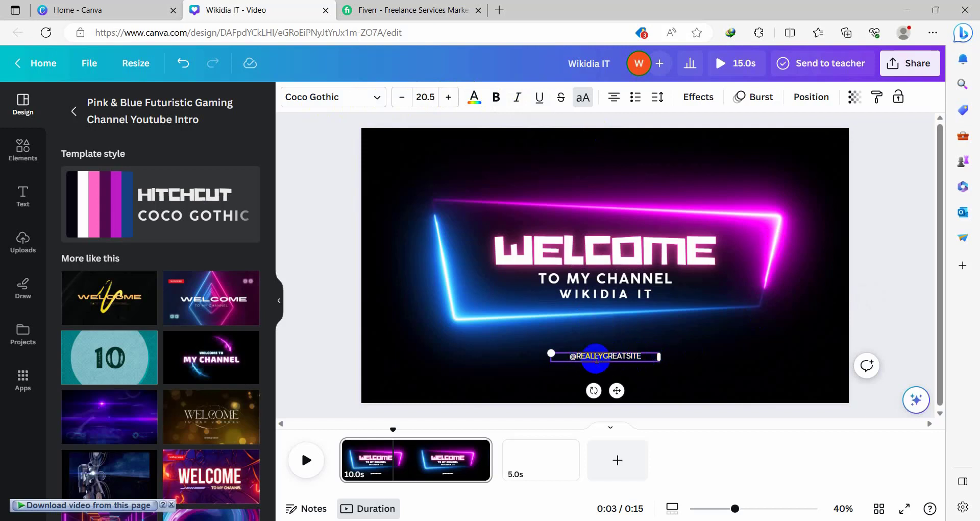
key(Delete)
key(Delete)
key(Delete)
key(Delete)
key(Delete)
click(888, 348)
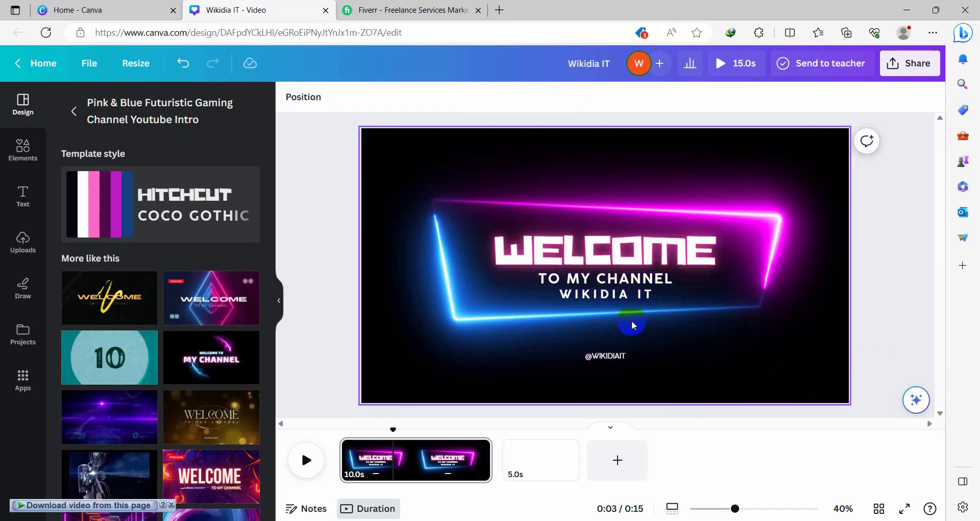
click(184, 356)
scroll(185, 357, down, 1)
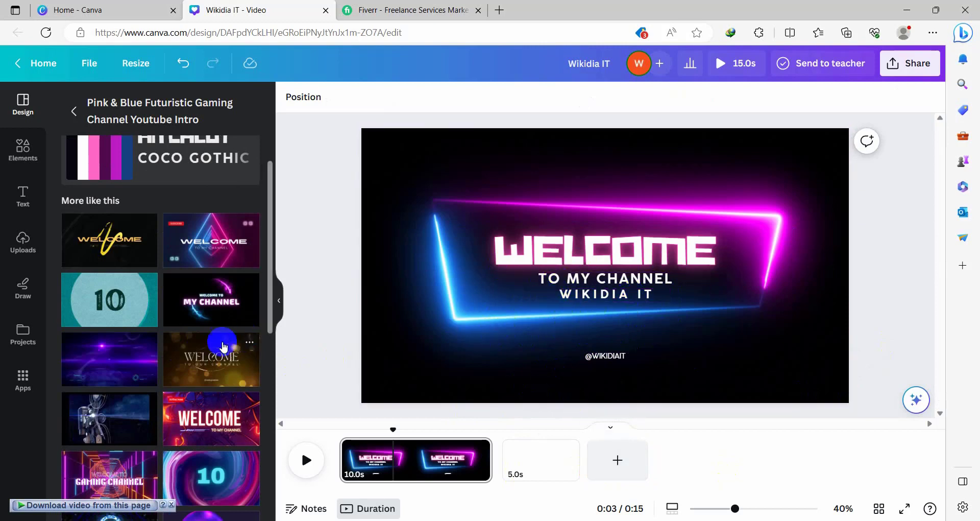
scroll(169, 355, up, 1)
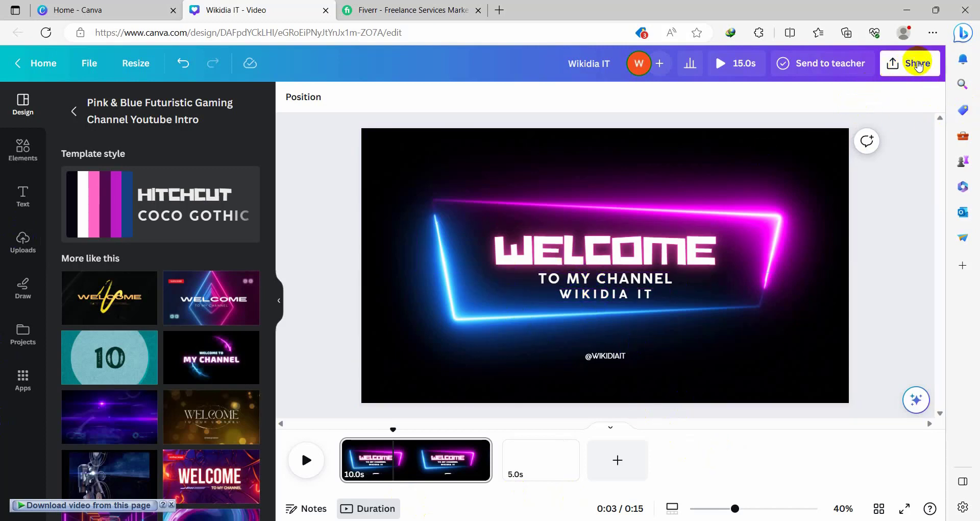
Open the design's download settings and choose MP4 Video as the file type.
click(918, 67)
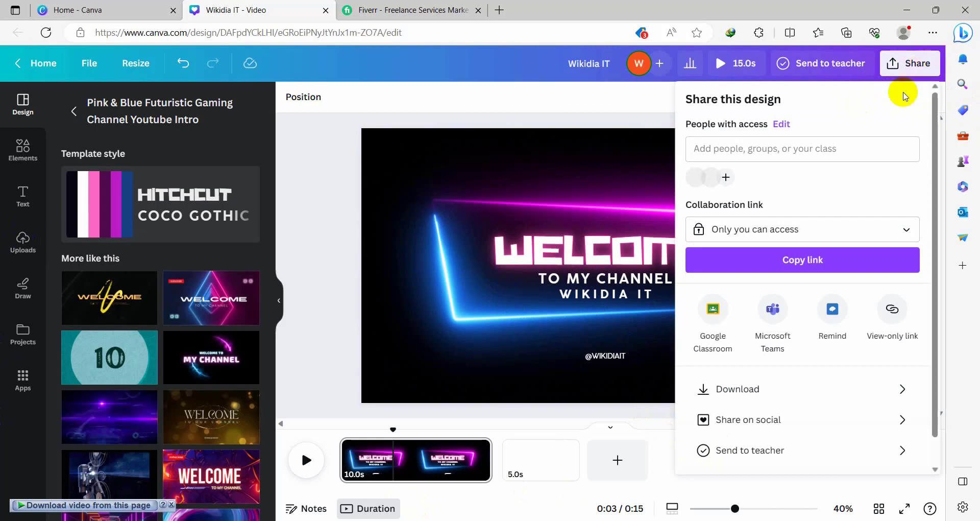
scroll(812, 337, down, 1)
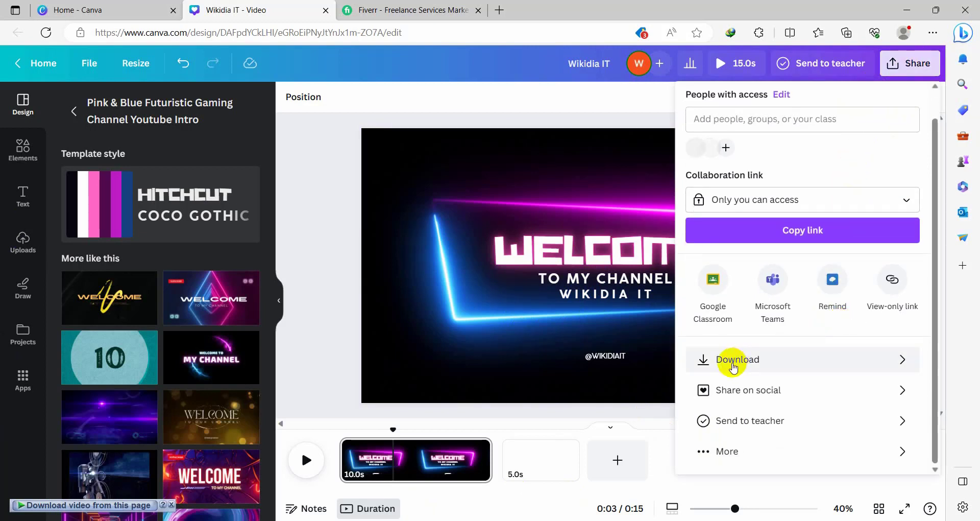
click(760, 362)
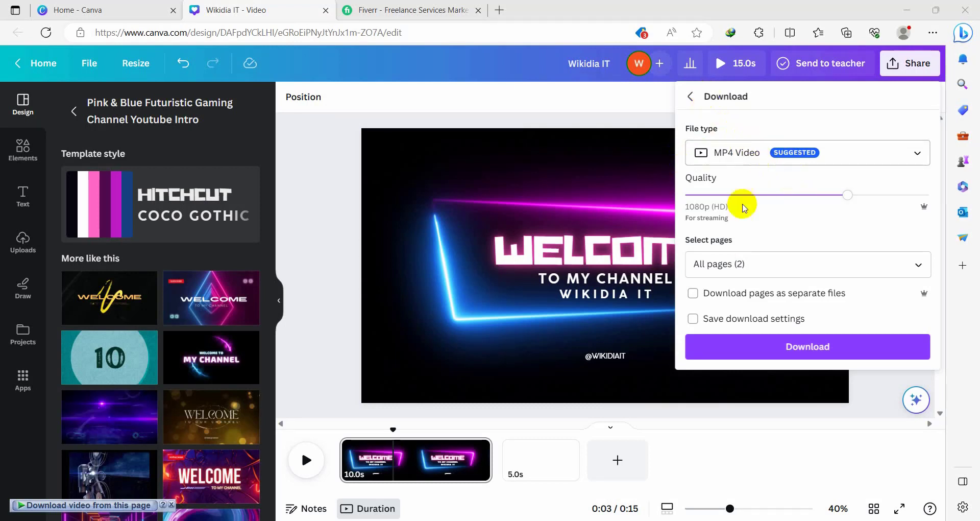
click(888, 154)
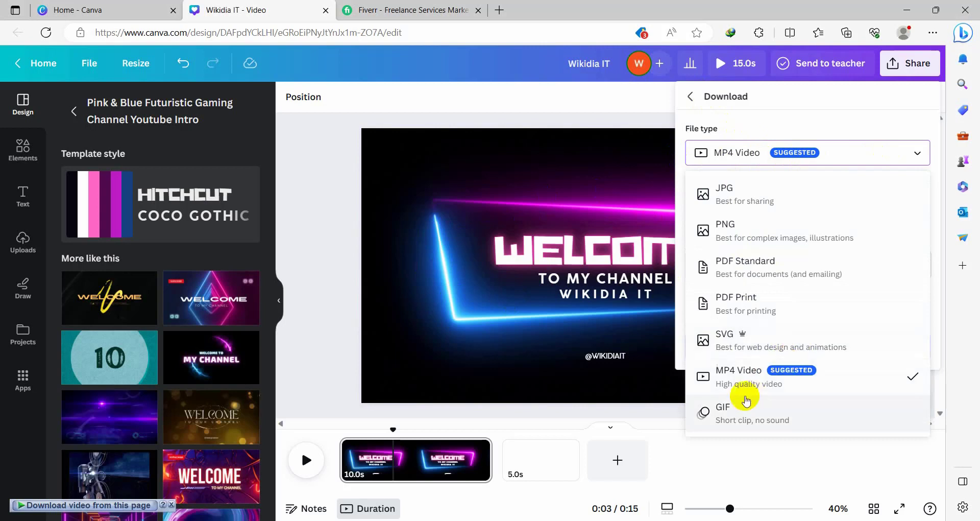
click(885, 382)
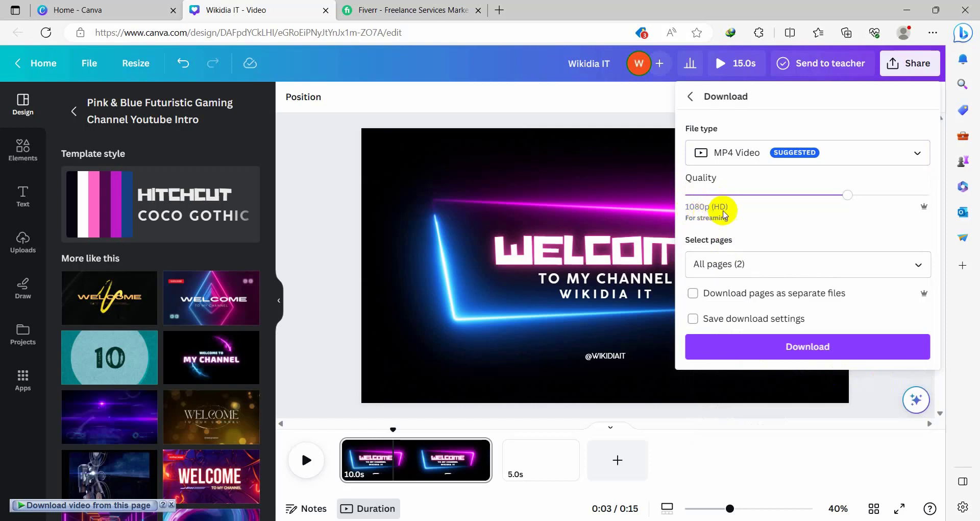
Set the download quality to 4K (UHD), keep all pages selected and export the video.
click(848, 196)
drag(850, 198, 928, 195)
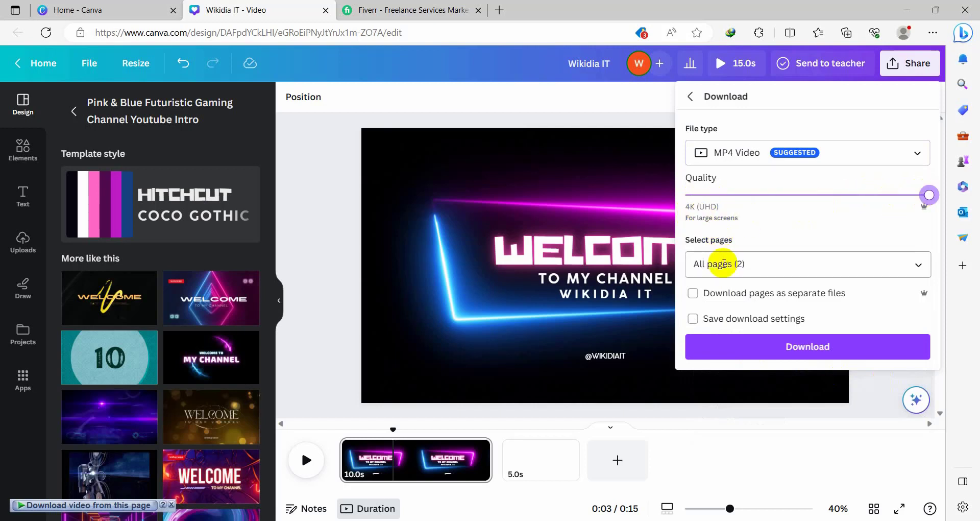
click(772, 271)
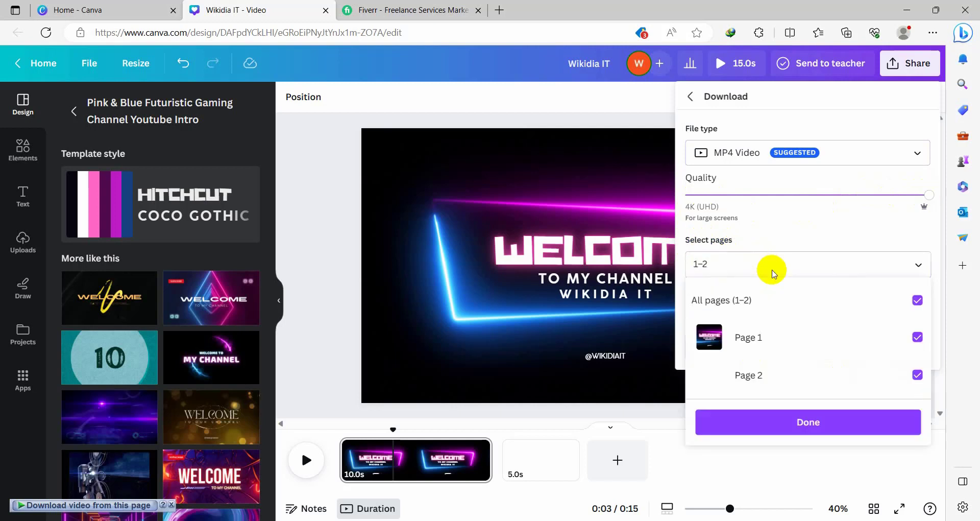
click(774, 237)
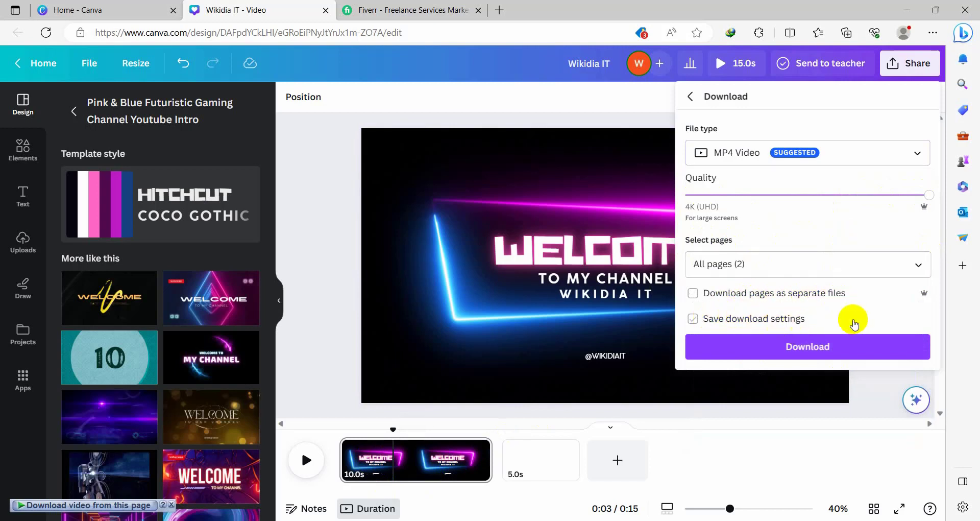
click(797, 351)
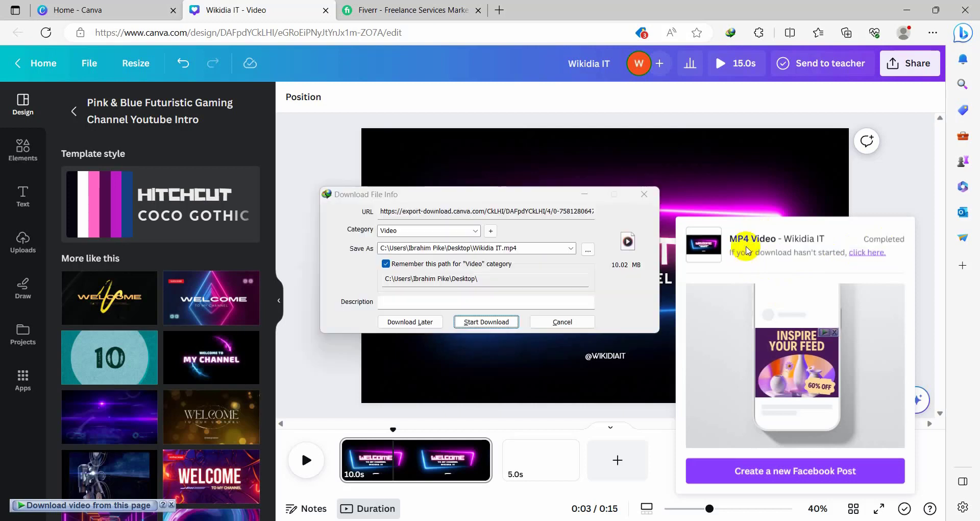
Choose the Desktop as the save location for "Wikidia IT.mp4" and start the download.
click(588, 250)
click(350, 230)
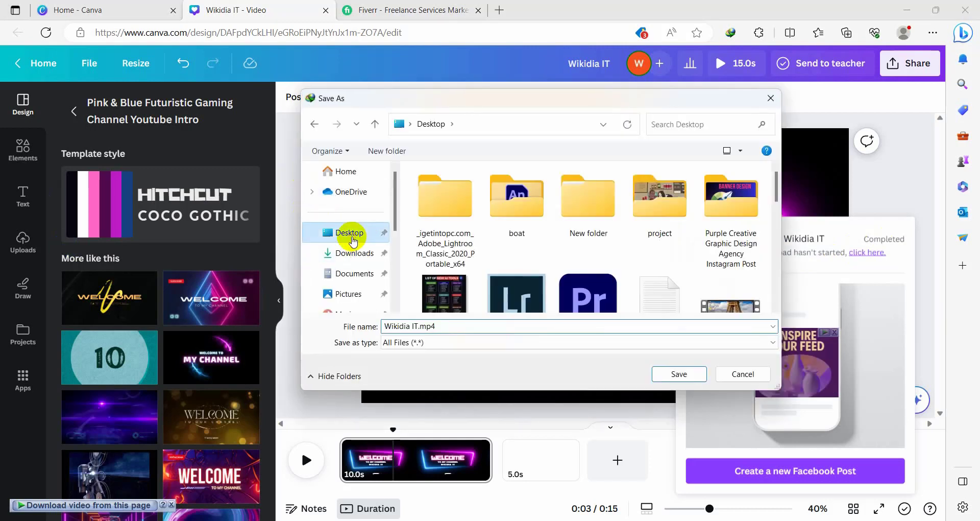
click(679, 373)
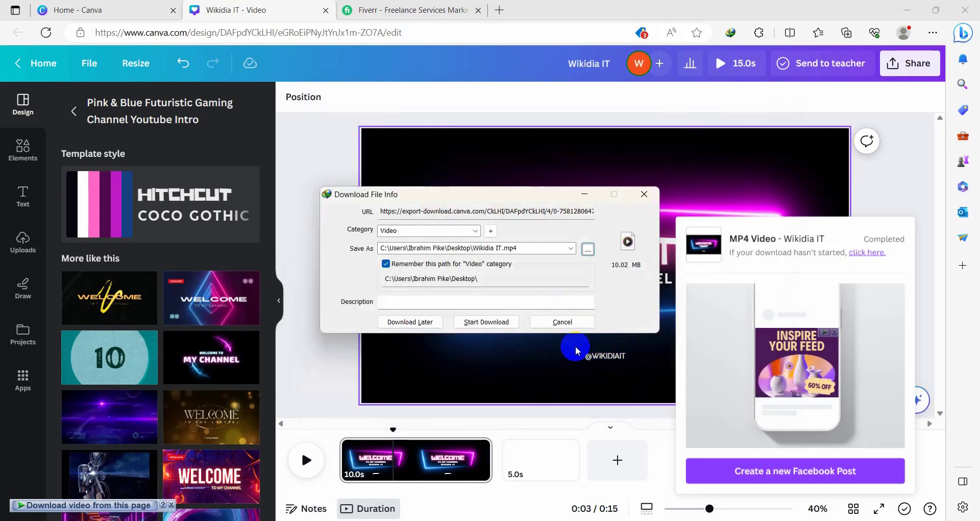
click(486, 322)
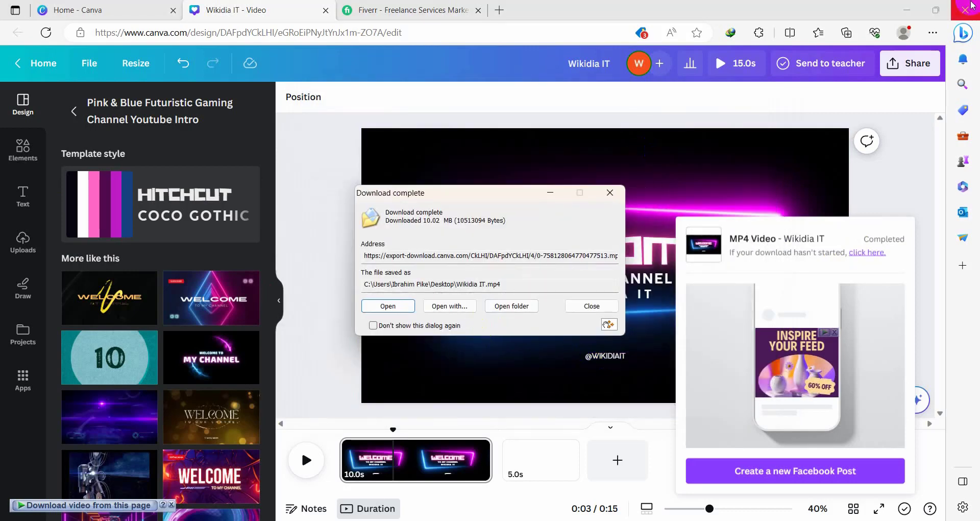
Open the folder containing the downloaded file and play "Wikidia IT.mp4".
click(907, 11)
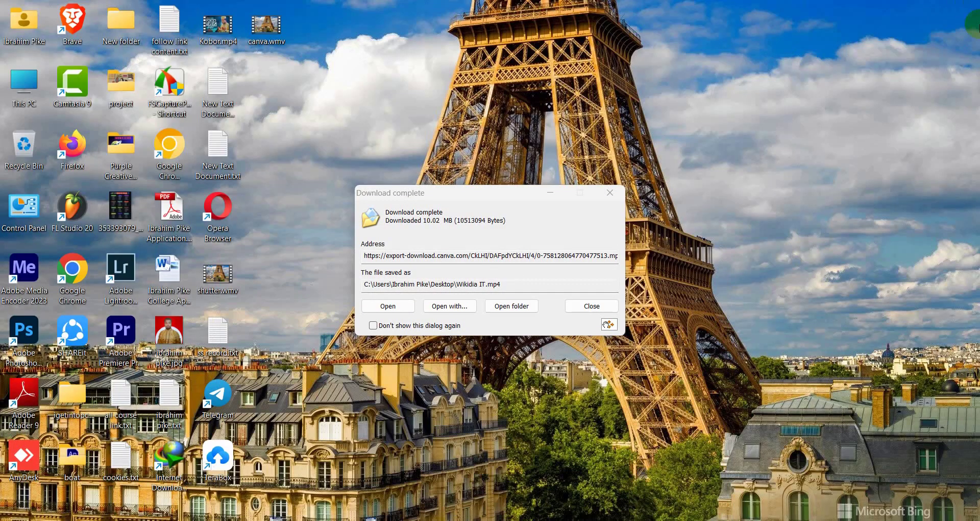
click(510, 307)
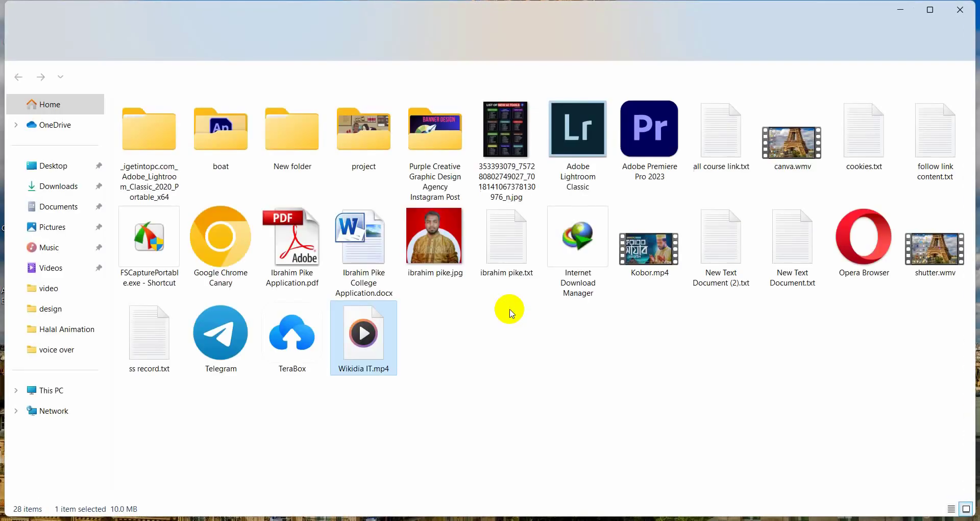
click(369, 346)
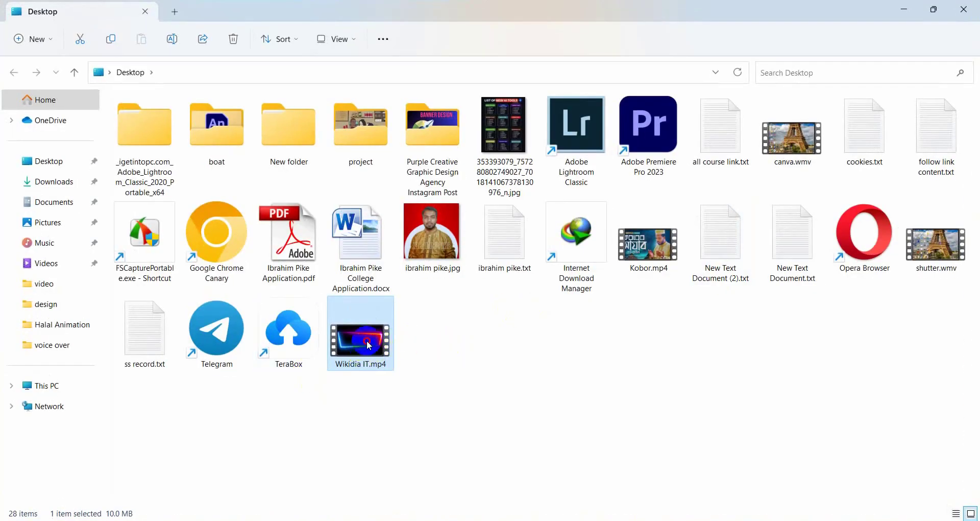
double_click(369, 346)
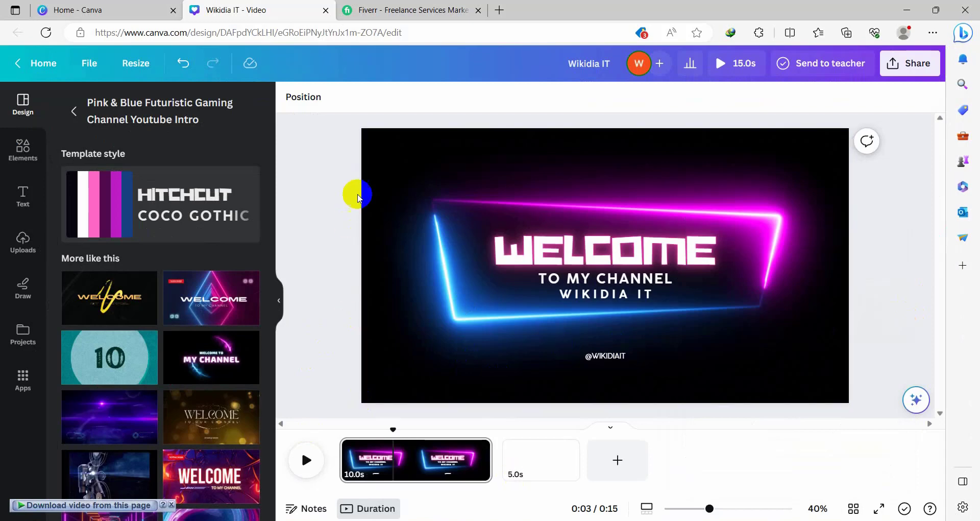
Switch to Fiverr, search for "youtube intro" services, browse the results and return to the Canva design.
click(398, 15)
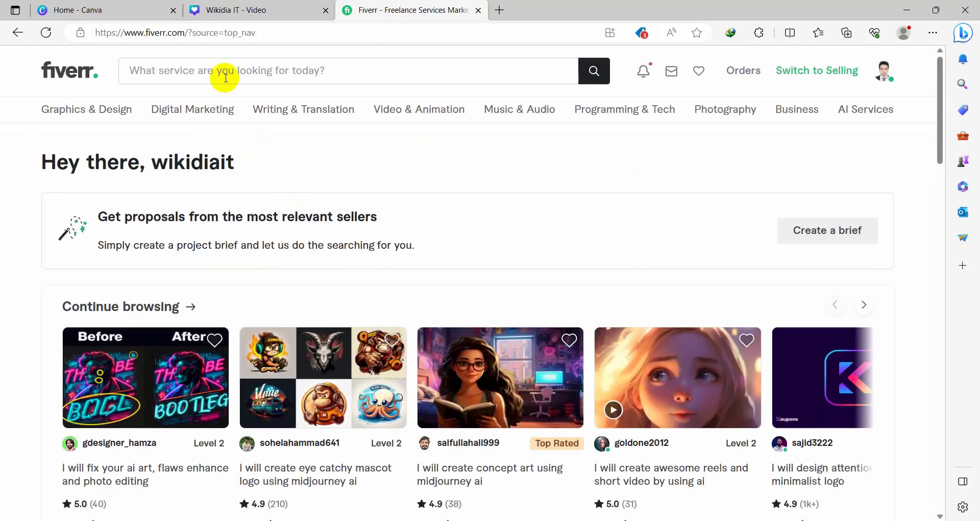
click(226, 76)
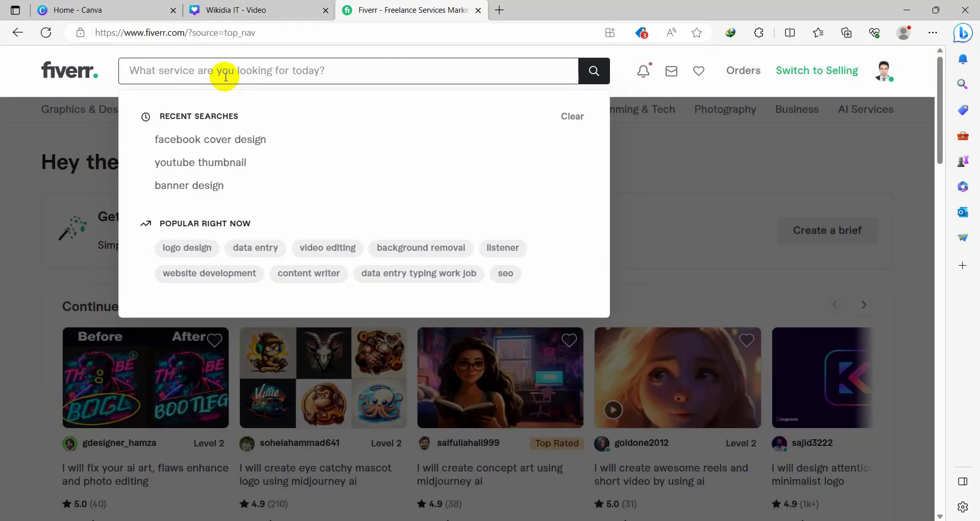
text(youtube intro)
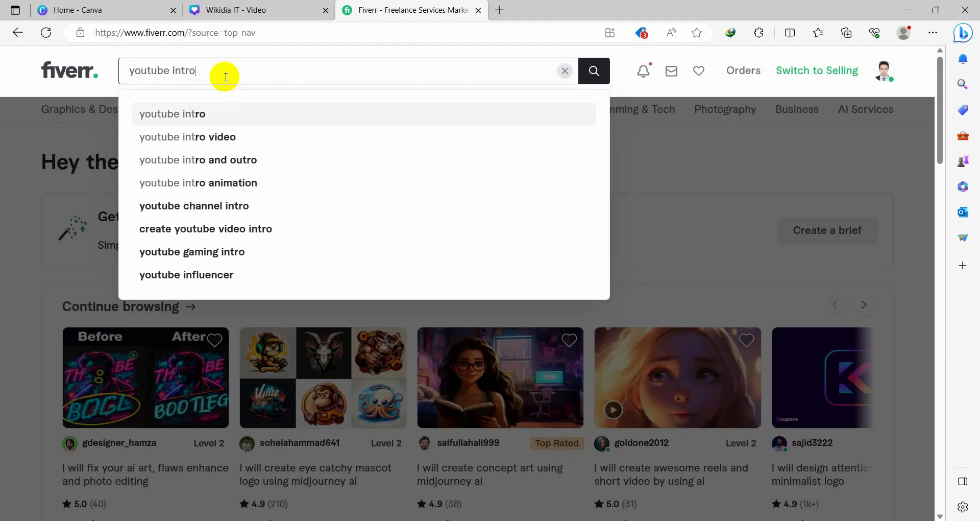
key(Return)
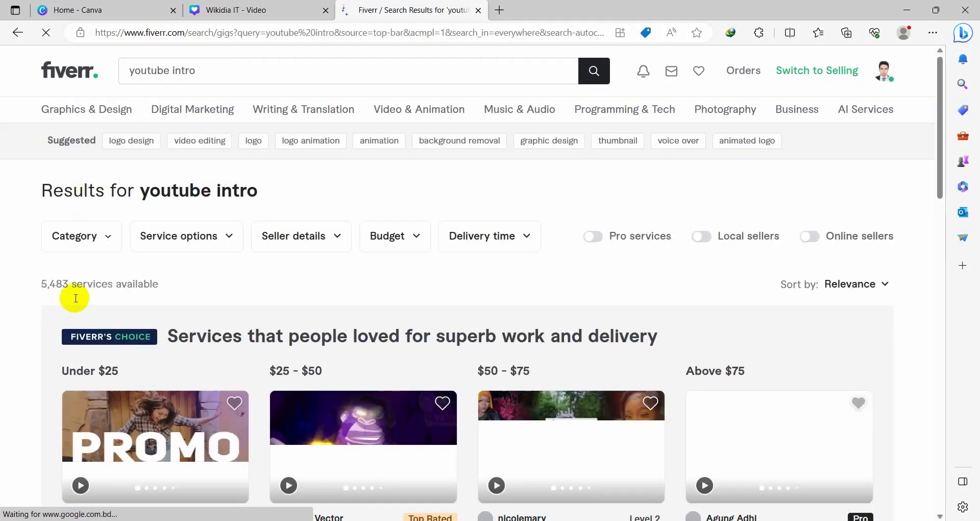
scroll(76, 300, down, 4)
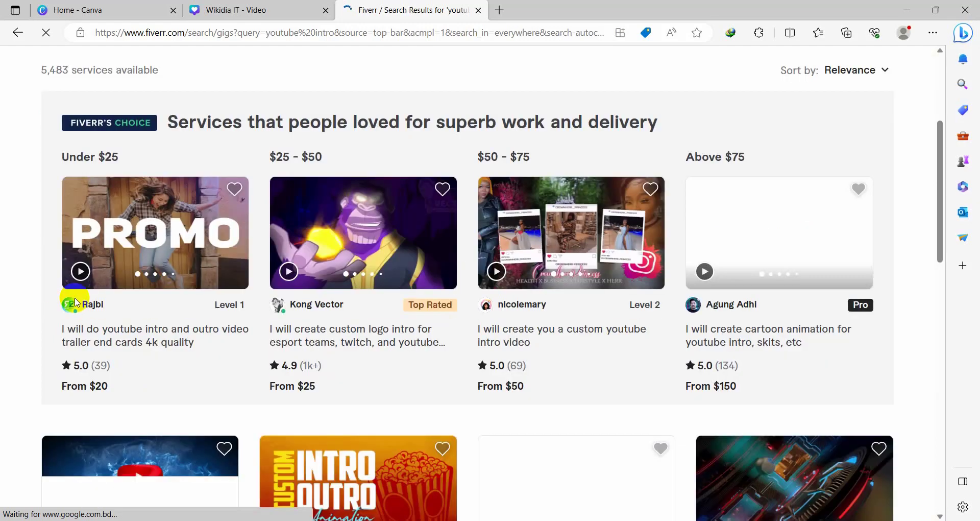
click(235, 10)
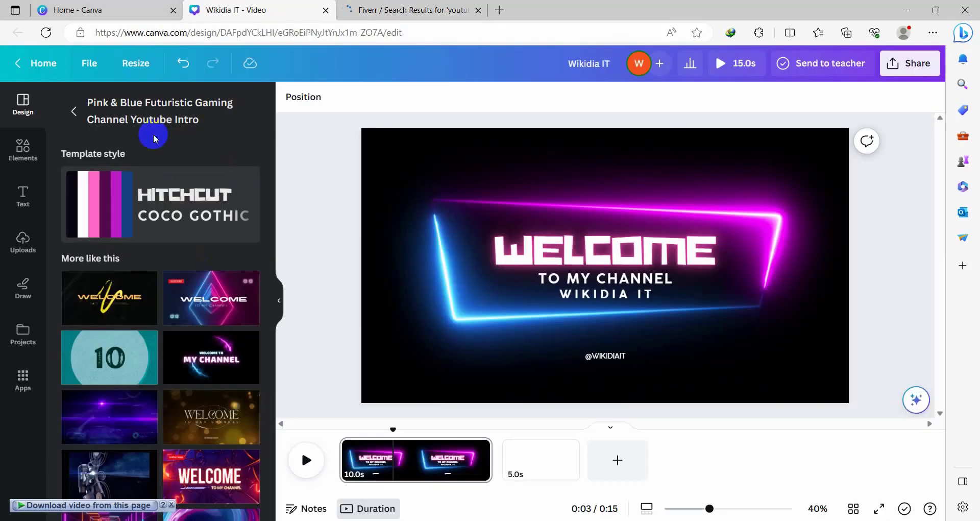